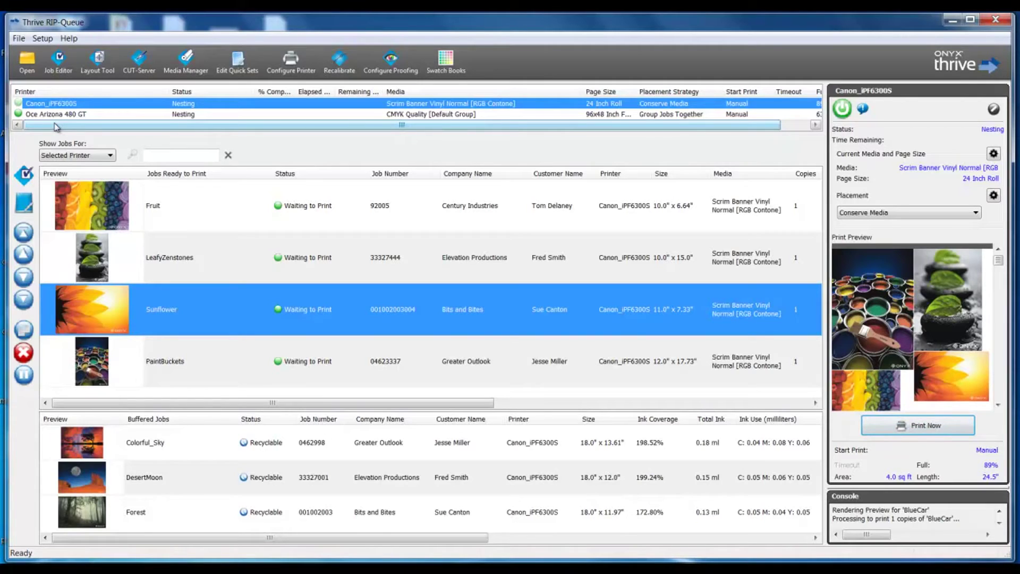
Step: Show jobs for the Oce Arizona 480 GT, then Canon_iPF6300S, all printers, and the selected printer only
left_click(59, 115)
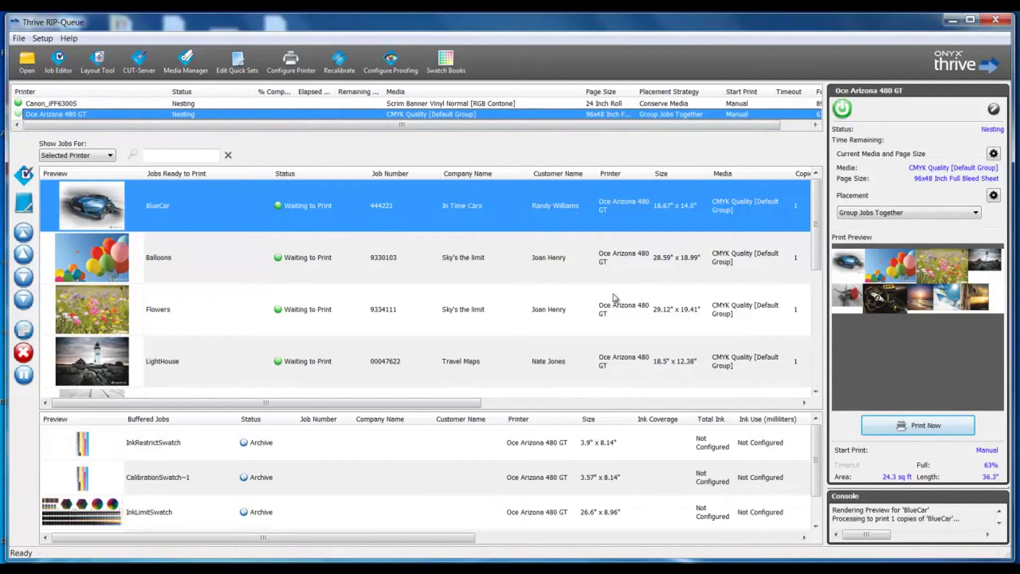
left_click(109, 104)
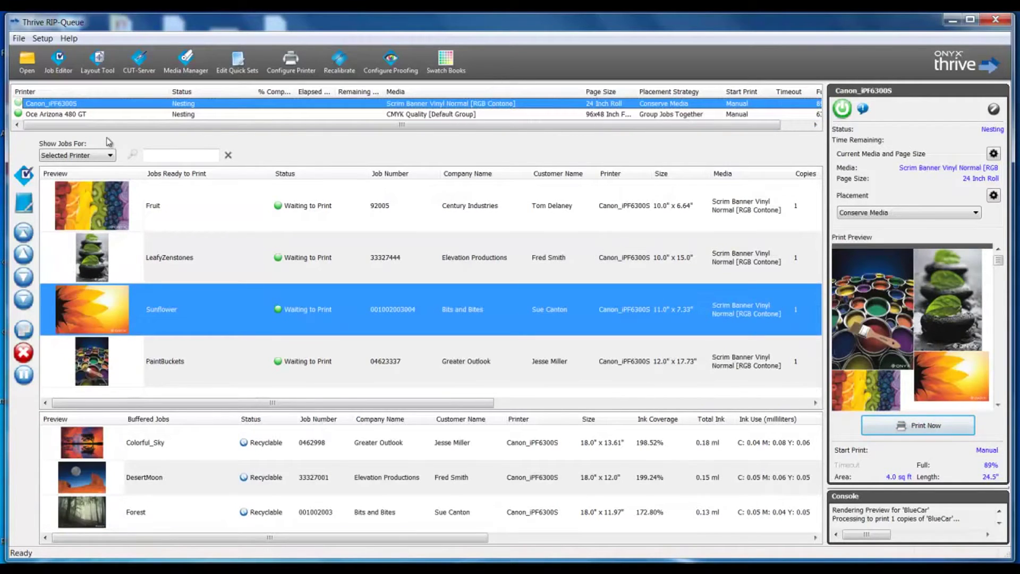
left_click(99, 158)
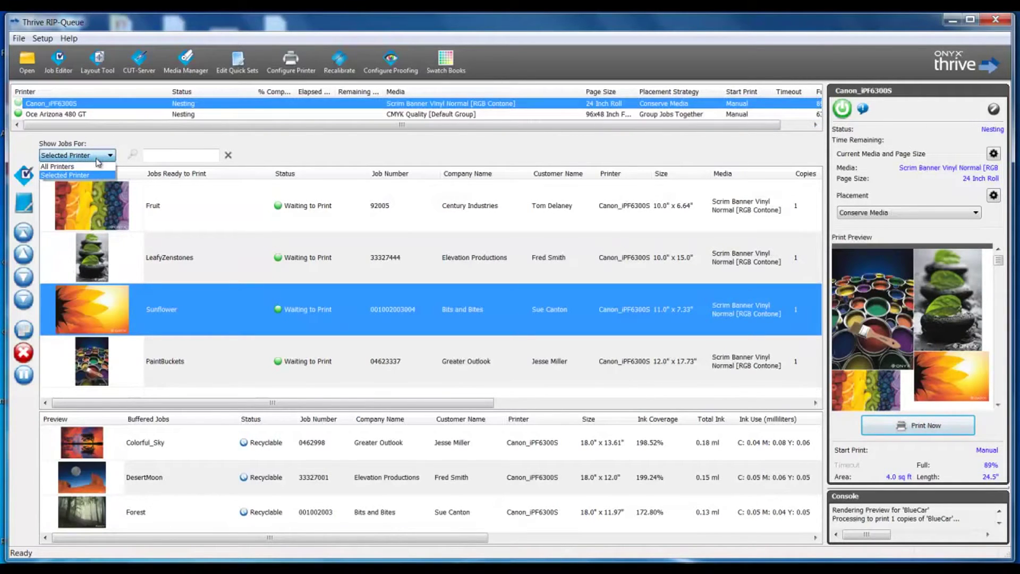
left_click(98, 165)
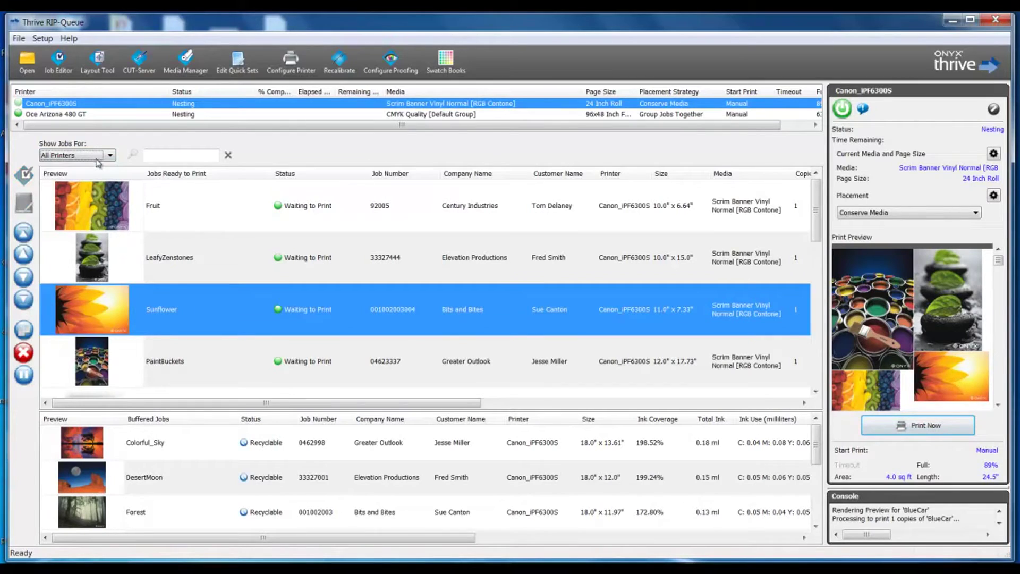
left_click(98, 155)
left_click(98, 172)
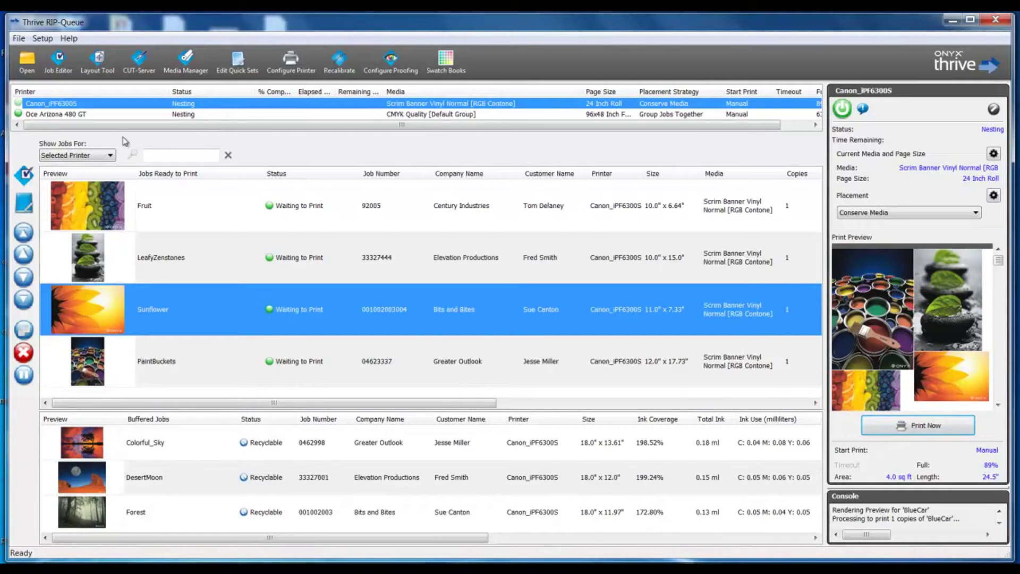
Step: Keep the Large preview size in the ready-to-print list's column settings
right_click(216, 176)
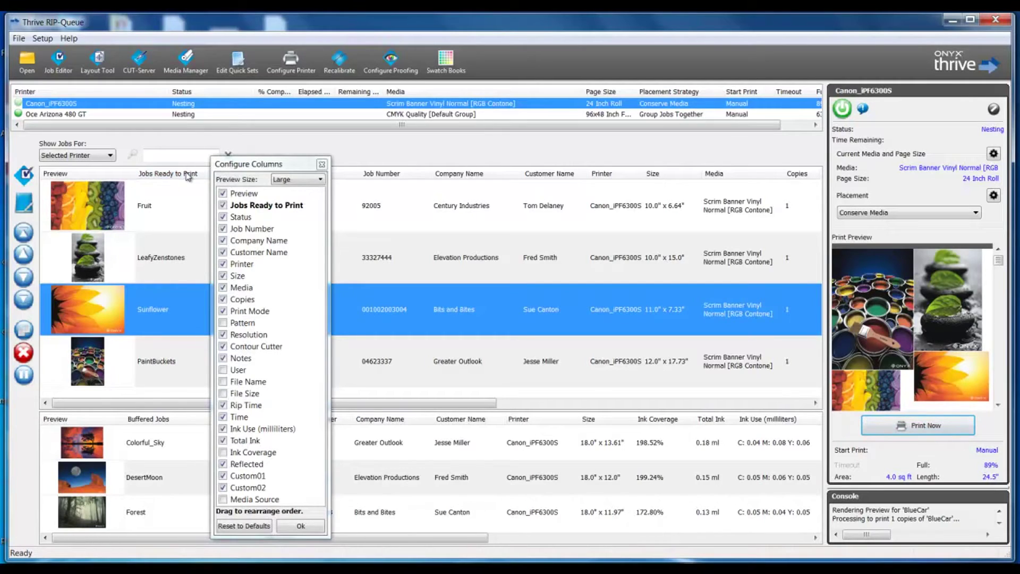
left_click(306, 181)
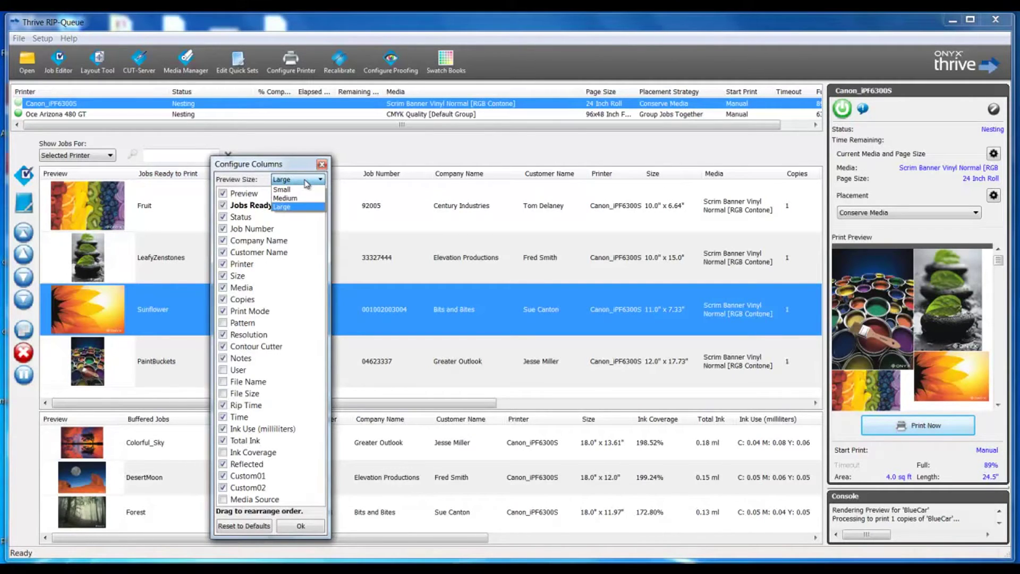
left_click(306, 181)
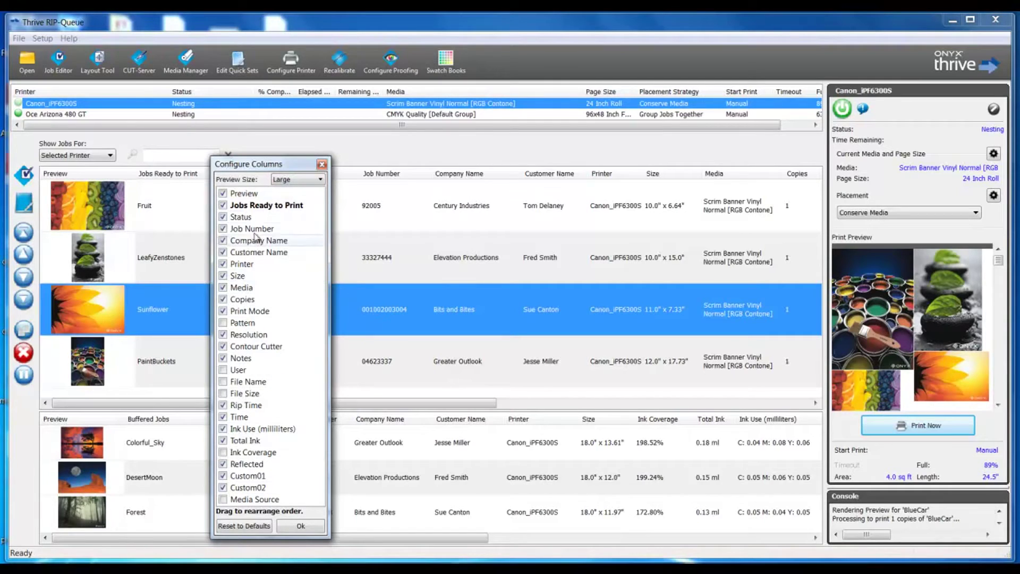
left_click(306, 527)
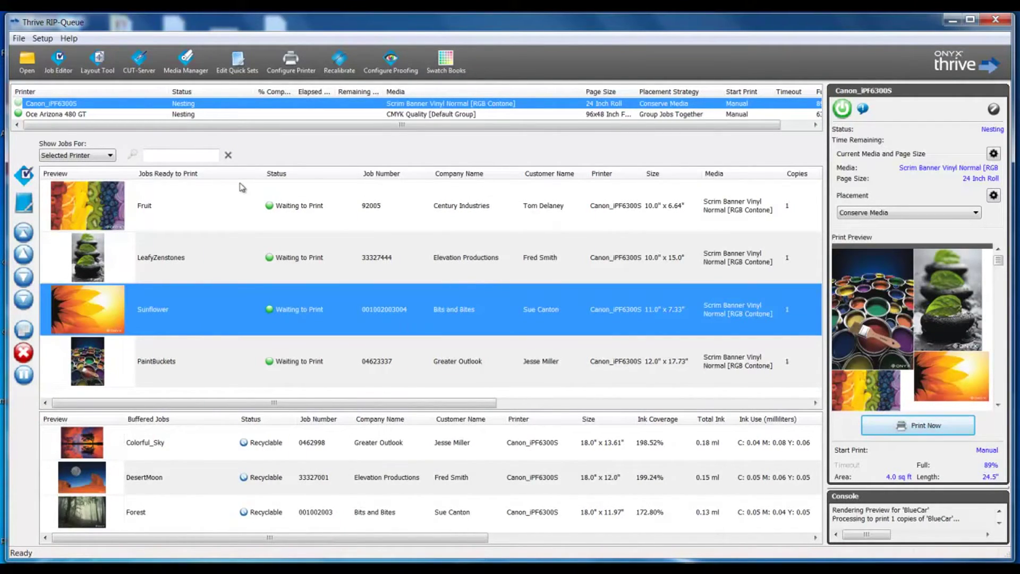
Step: Move Sunflower up ahead of LeafyZenstones, then hold and release it
left_click(22, 258)
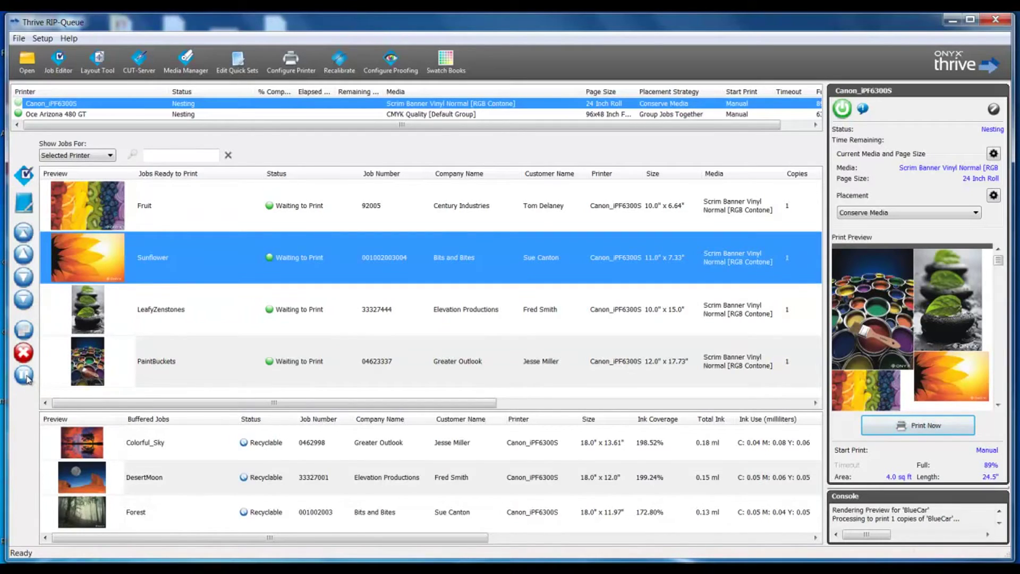
left_click(27, 379)
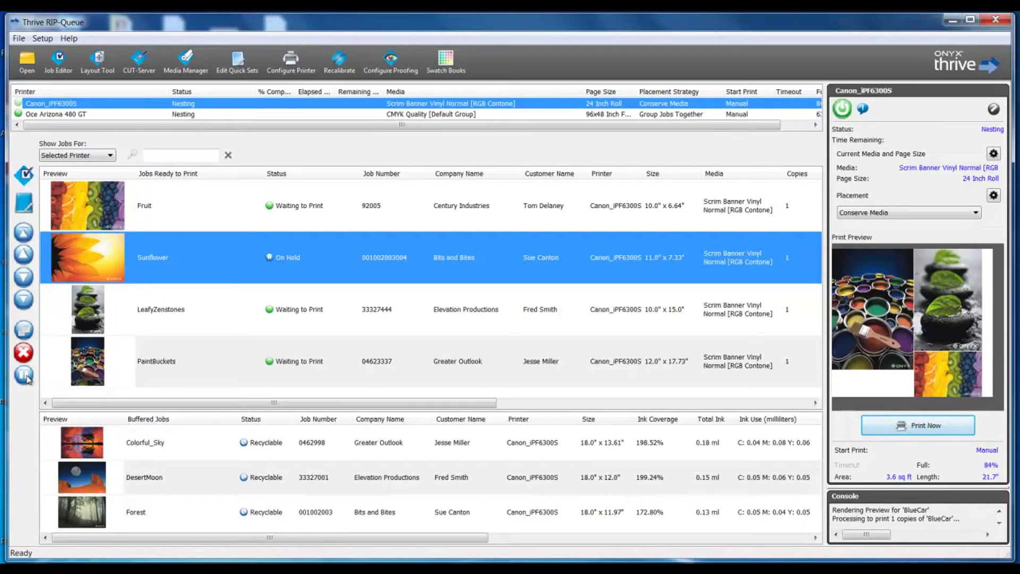
left_click(27, 378)
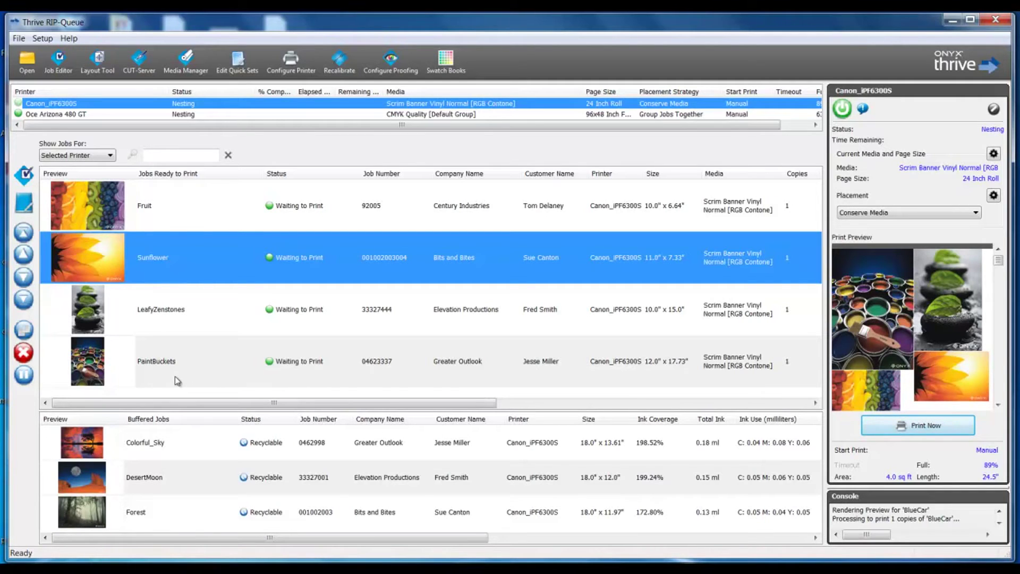
right_click(186, 421)
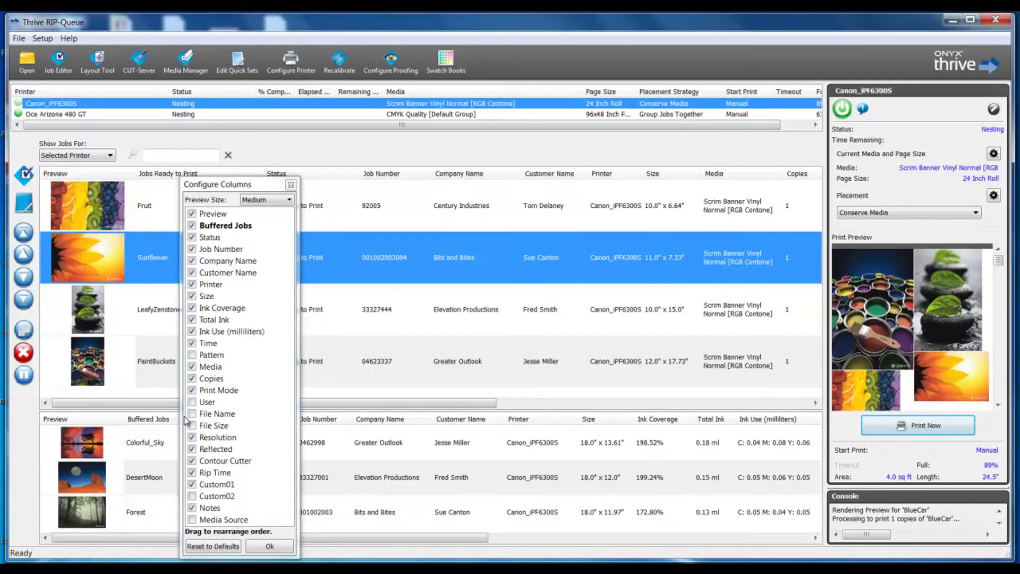
left_click(282, 200)
left_click(282, 204)
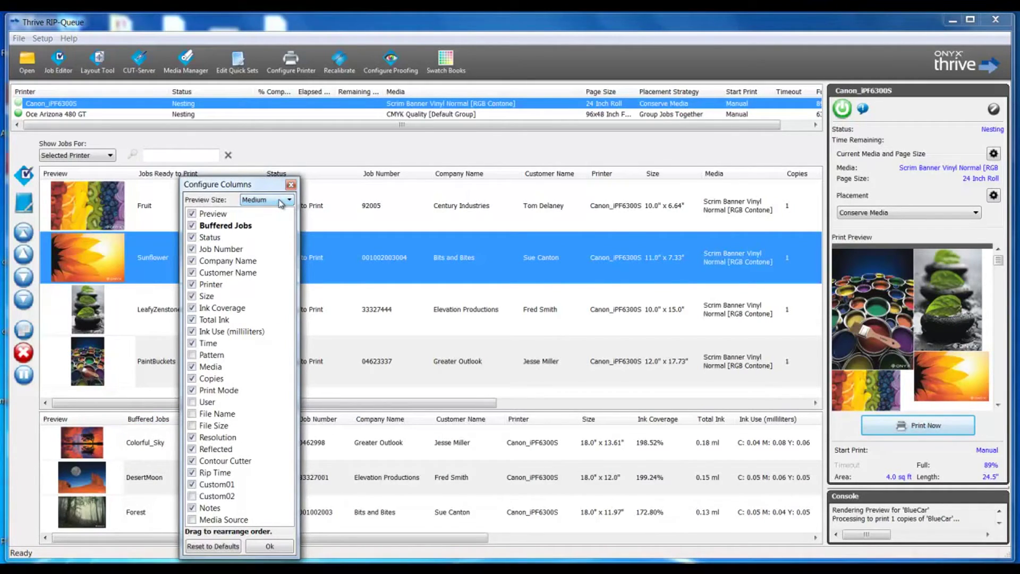
left_click(268, 546)
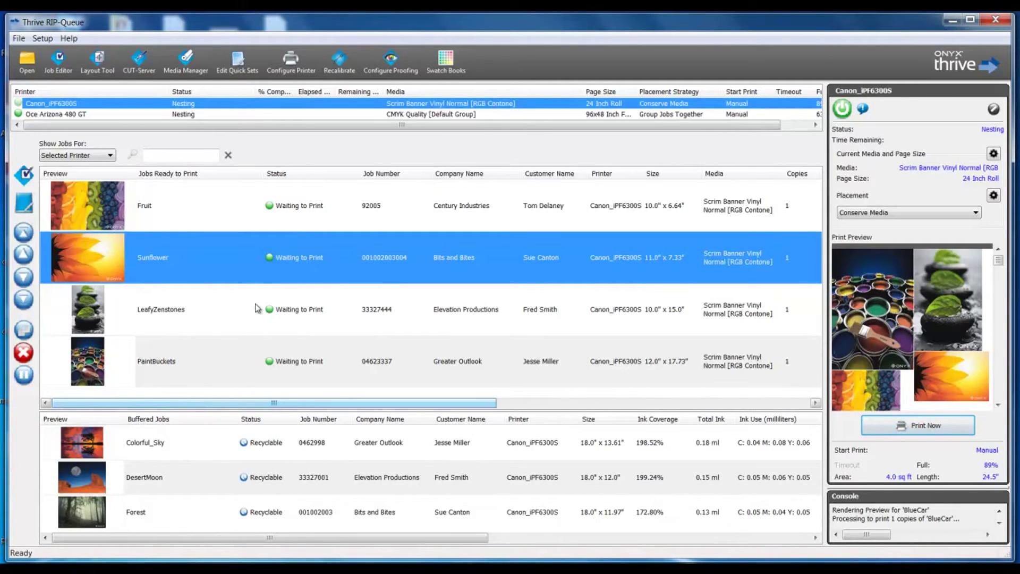
Step: Check Sunflower's Bleed, Grommets, Marks and Job Ticket pages in Job Properties, then click OK
double_click(237, 268)
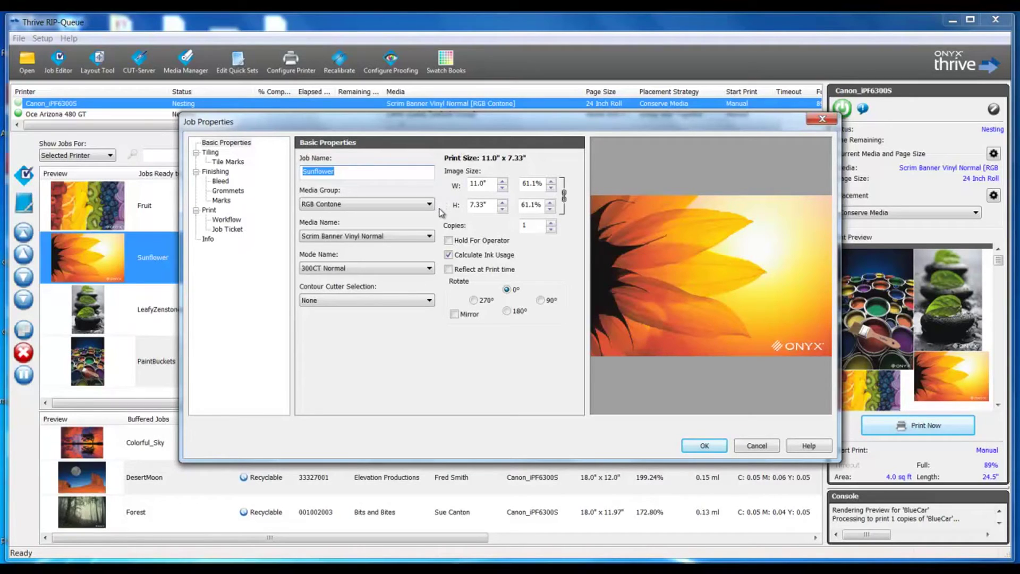
left_click(222, 180)
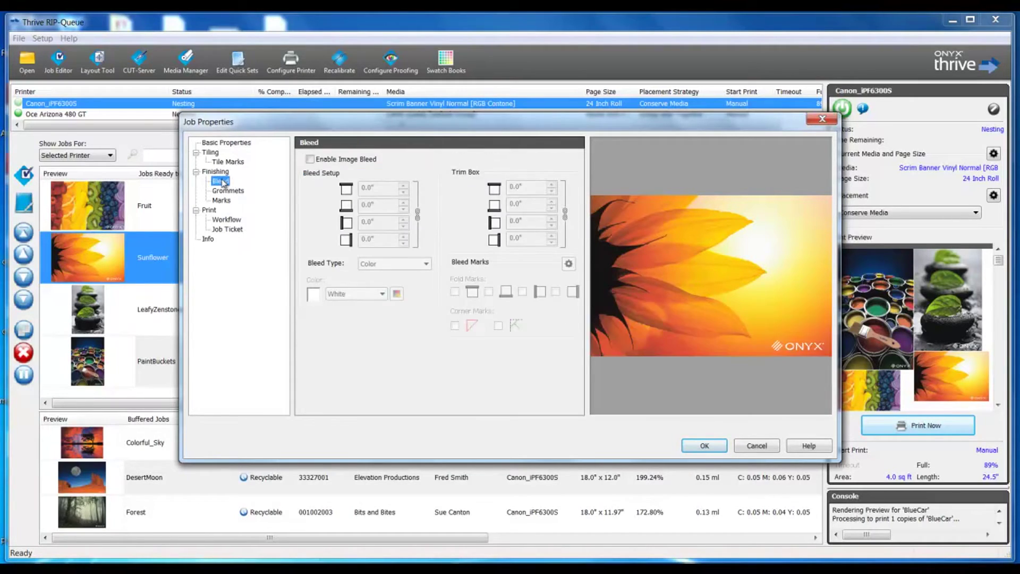
left_click(227, 191)
left_click(222, 200)
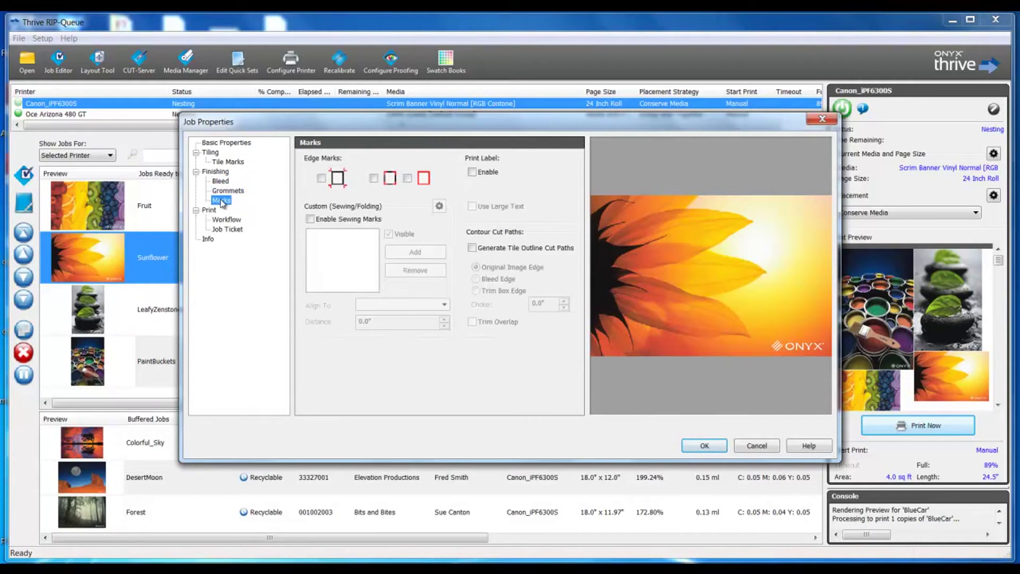
left_click(227, 229)
left_click(723, 447)
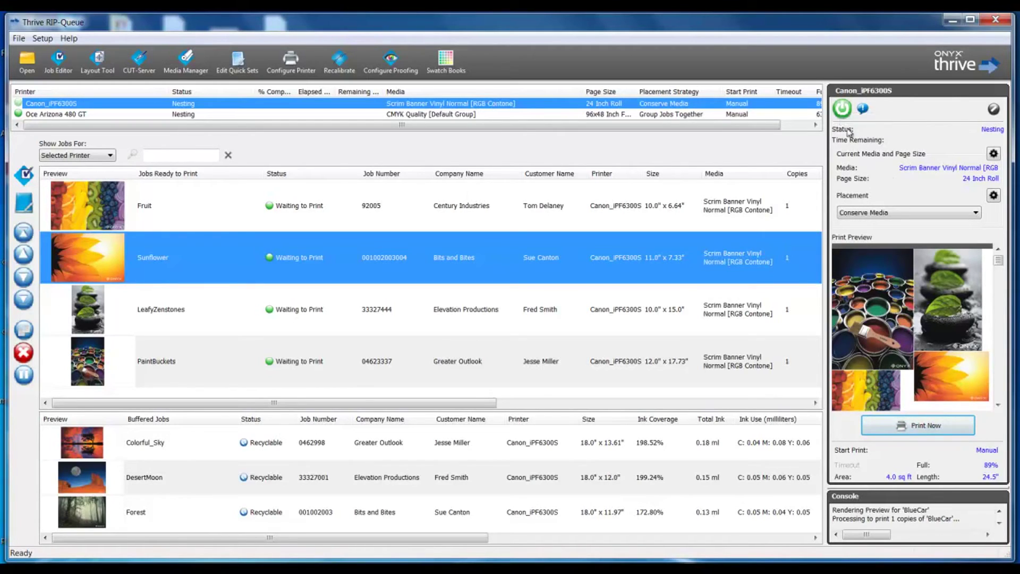
left_click(845, 112)
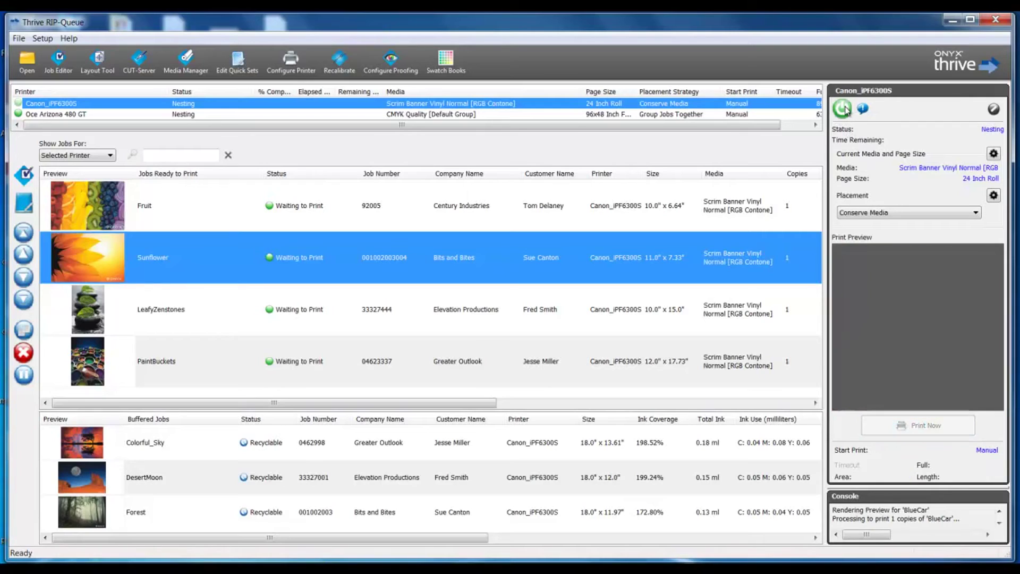
left_click(845, 116)
left_click(993, 155)
left_click(505, 290)
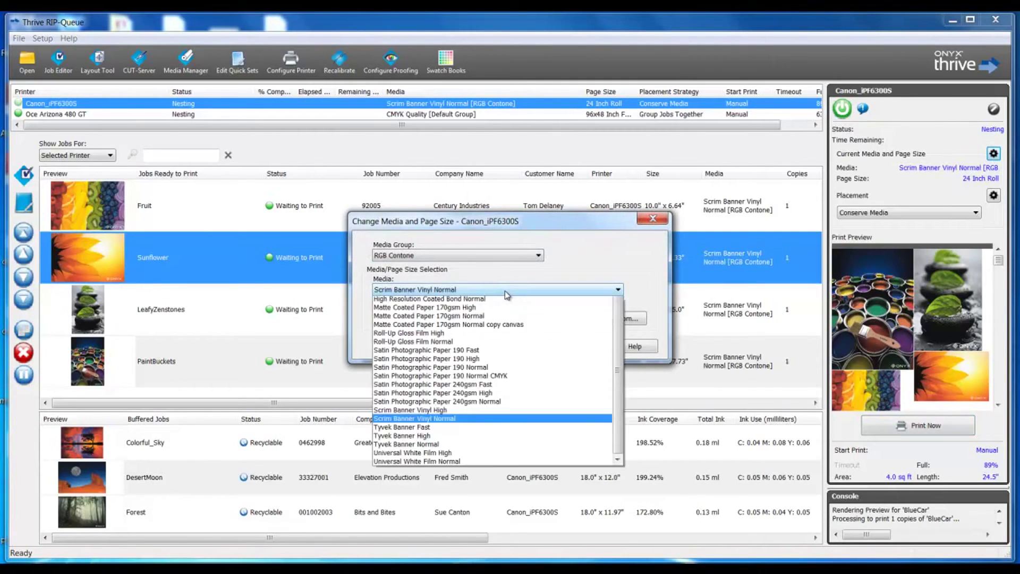
left_click(505, 291)
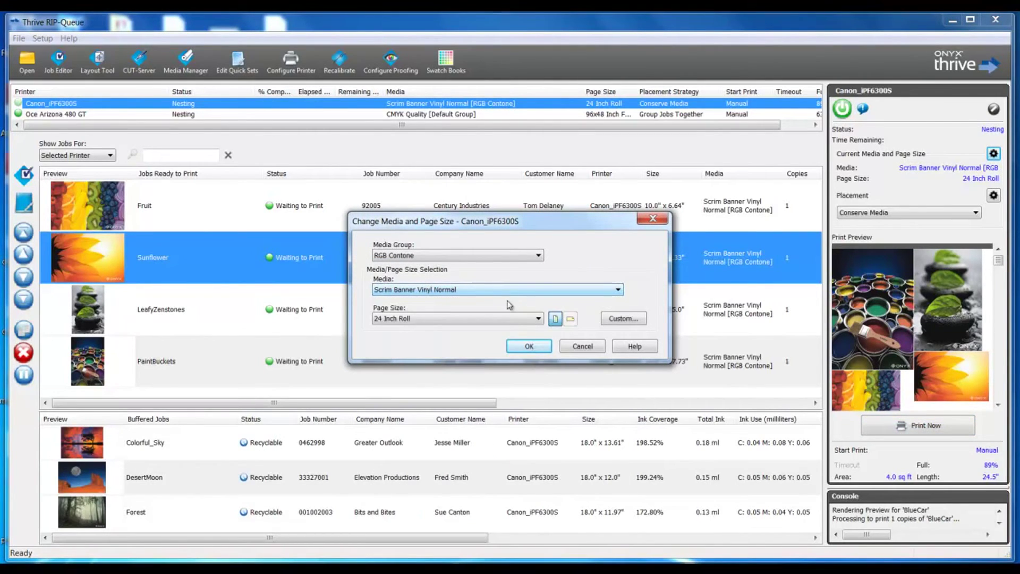
left_click(615, 321)
key("Return")
left_click(902, 214)
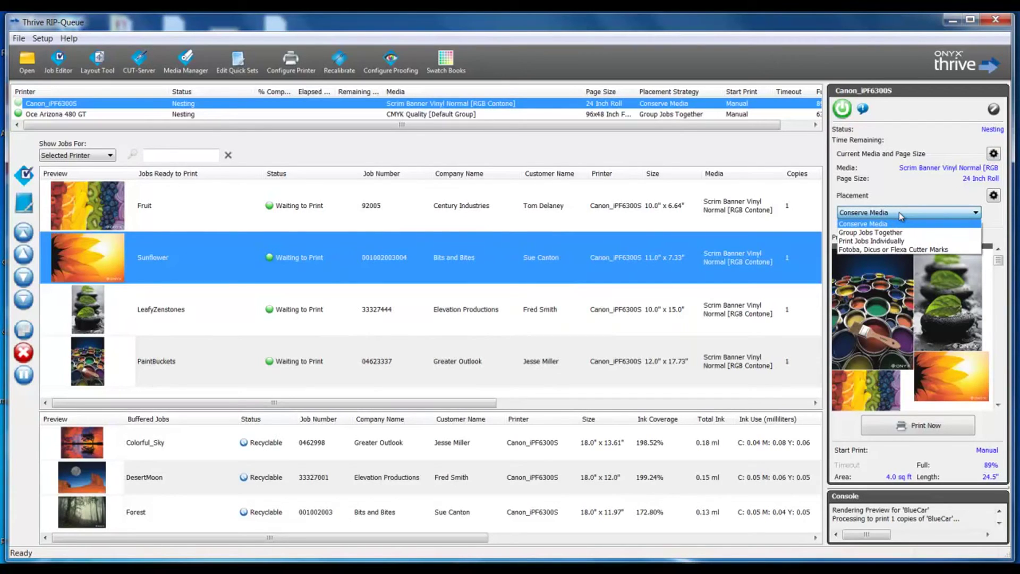
left_click(901, 222)
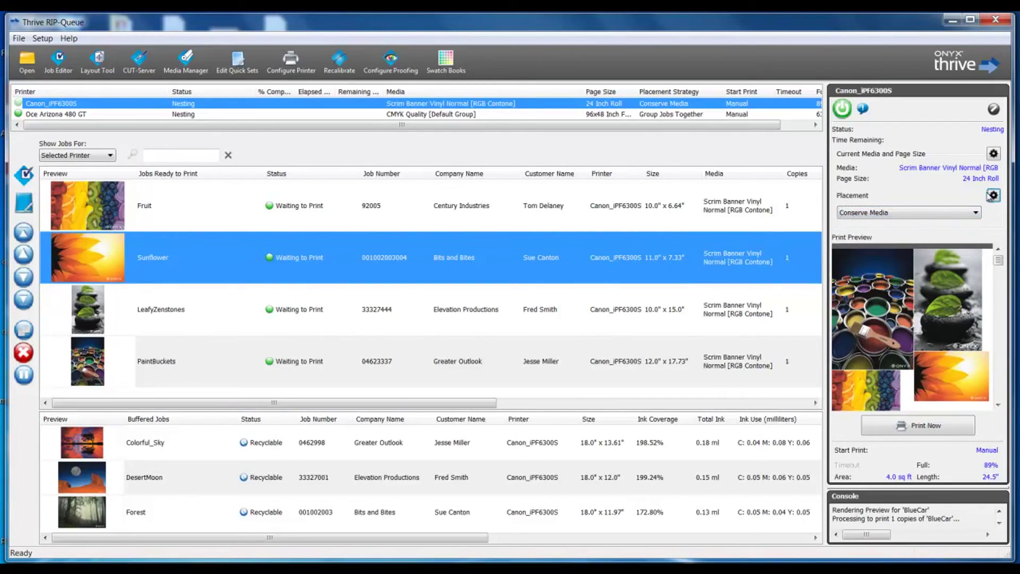
left_click(994, 195)
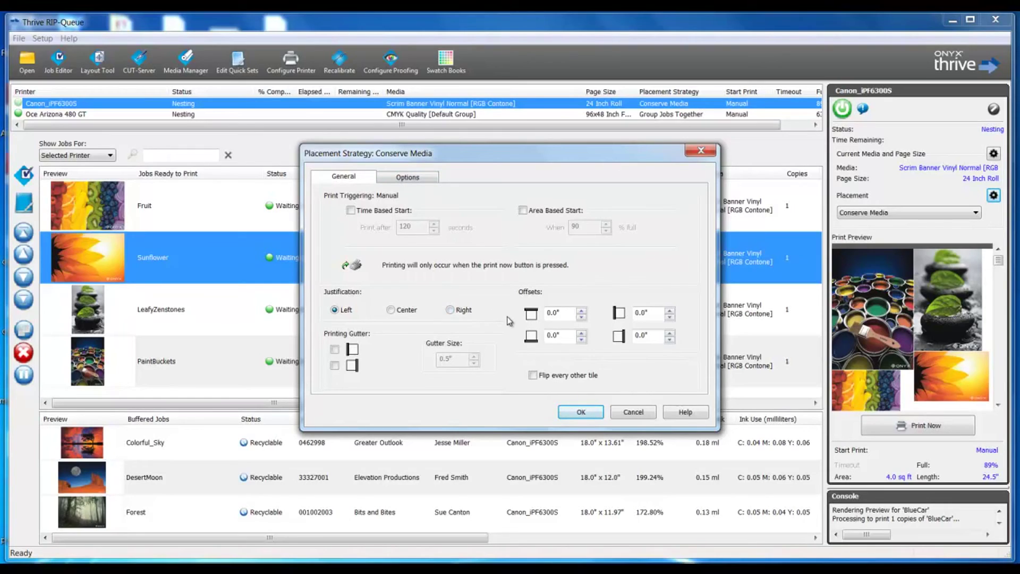
left_click(424, 181)
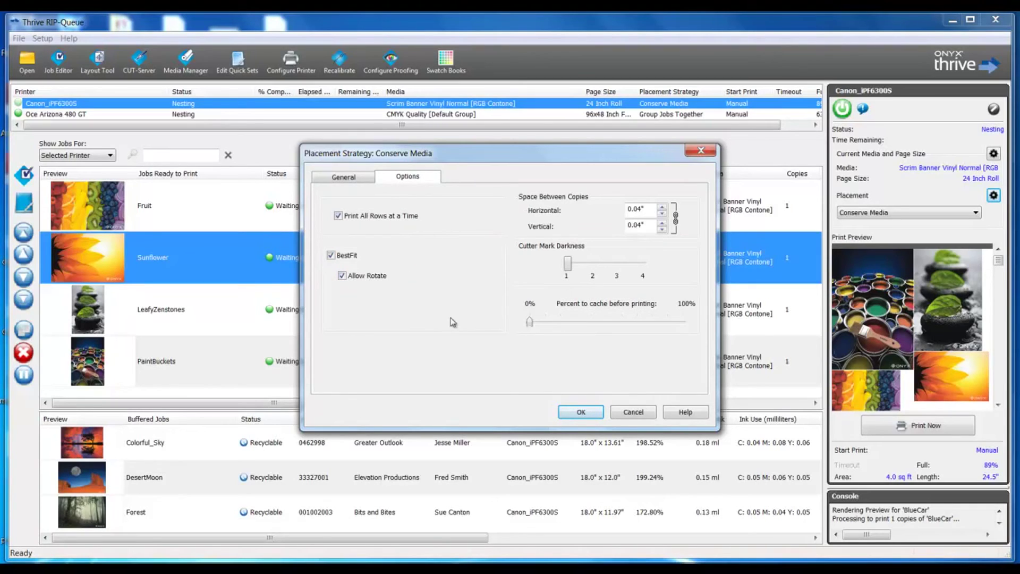
left_click(564, 416)
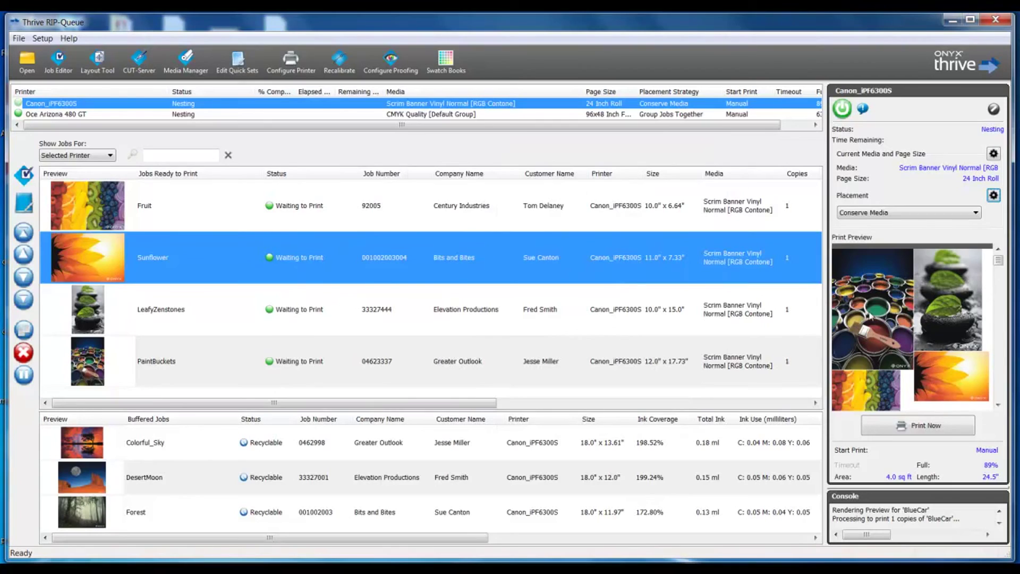
left_click(902, 219)
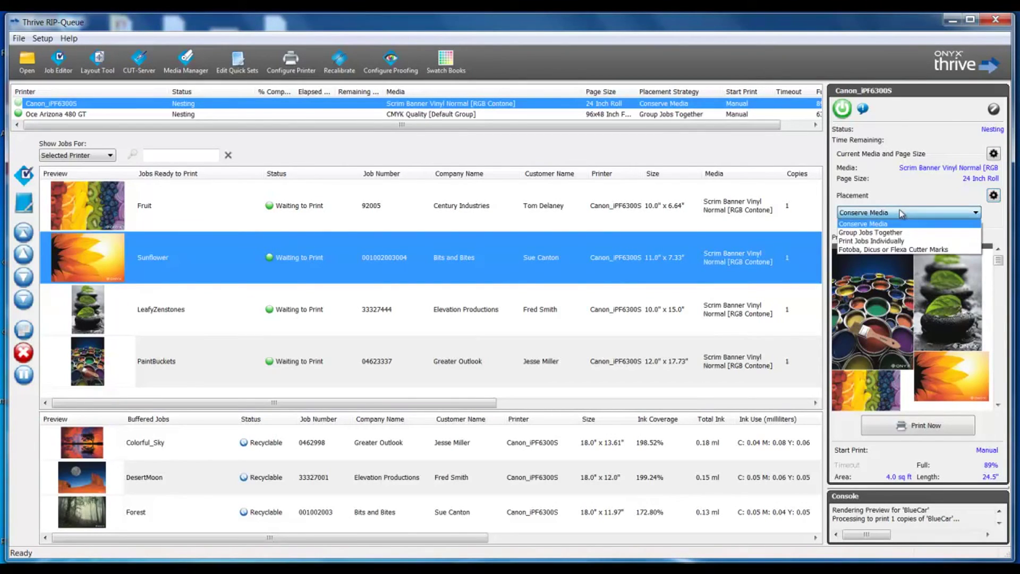
left_click(913, 221)
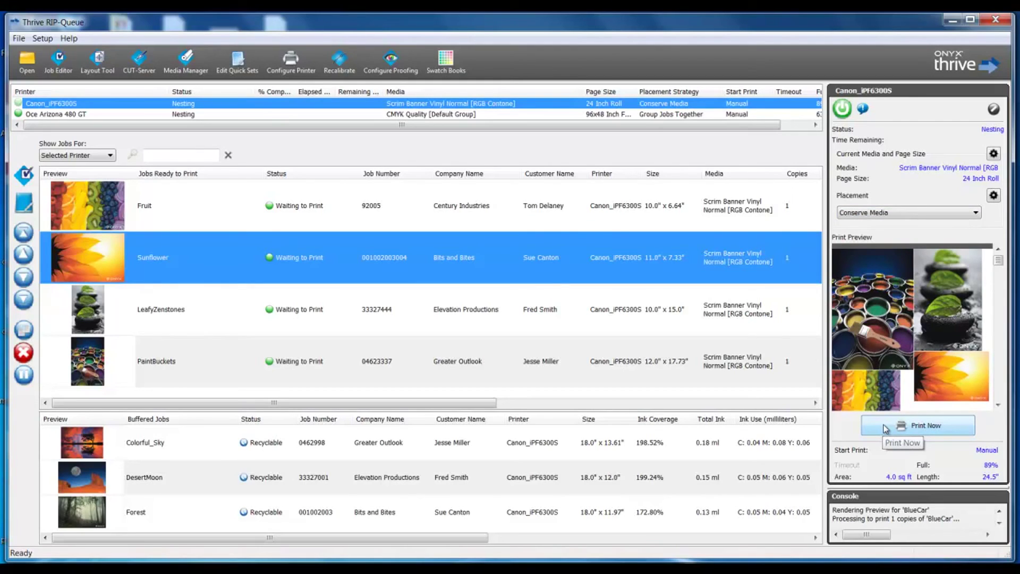
left_click(899, 212)
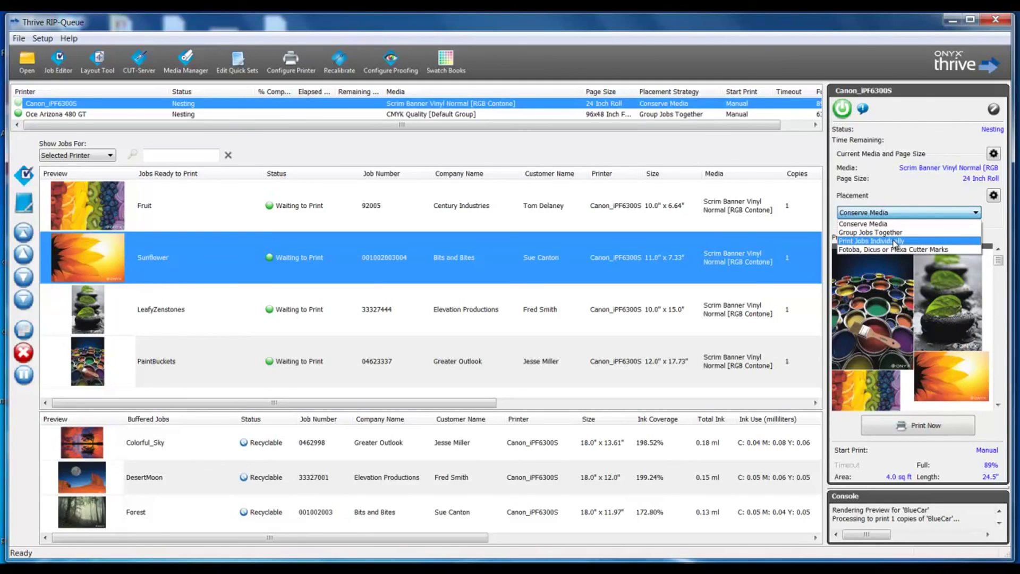
left_click(890, 224)
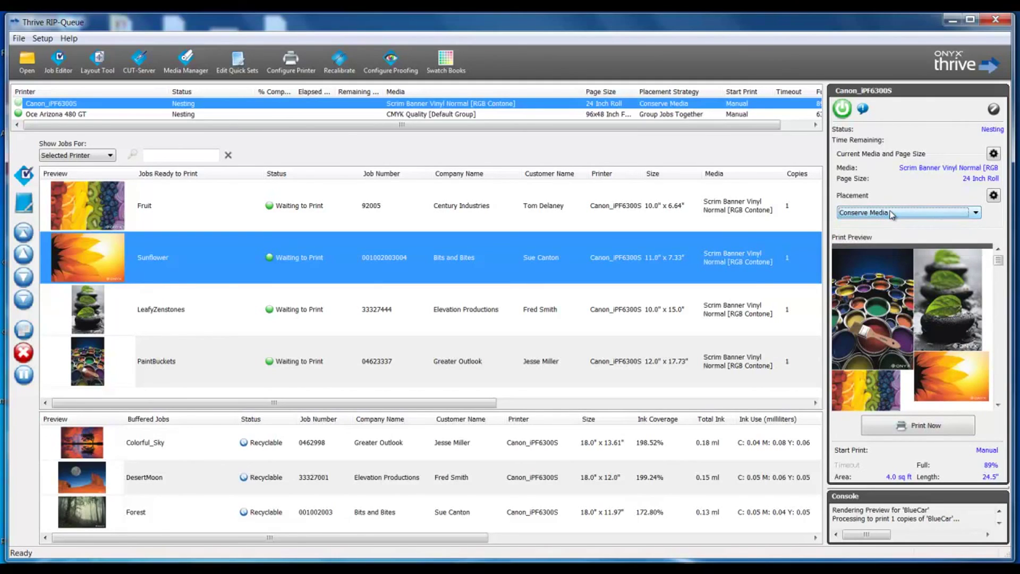